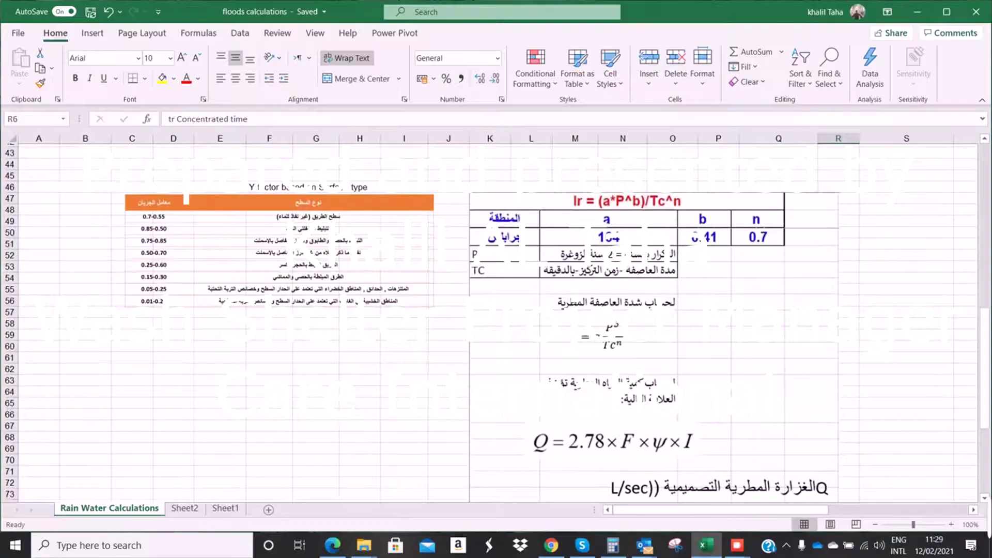
Review the runoff time diagram and the travel time equation above the pipe table
scroll(620, 310, down, 5)
scroll(620, 321, down, 2)
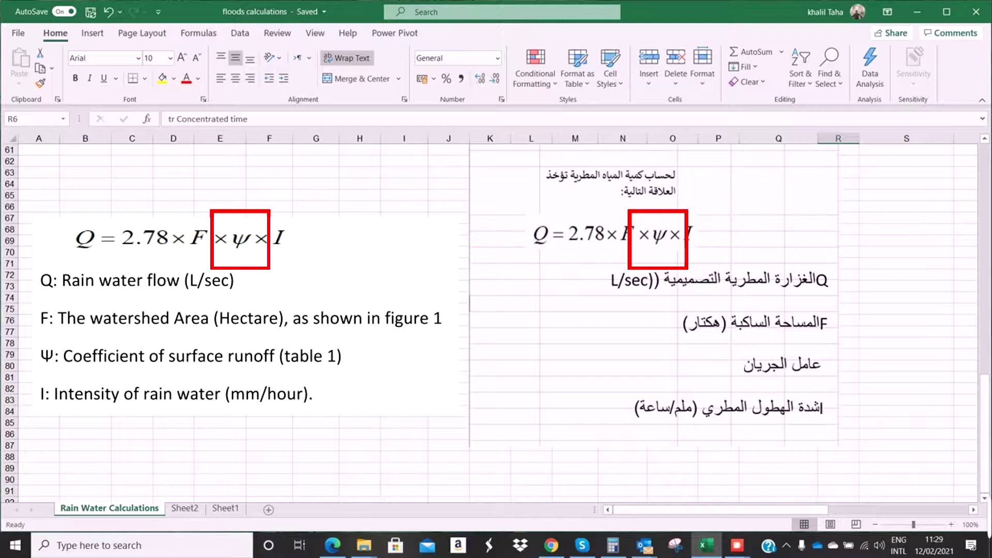
scroll(672, 310, up, 2)
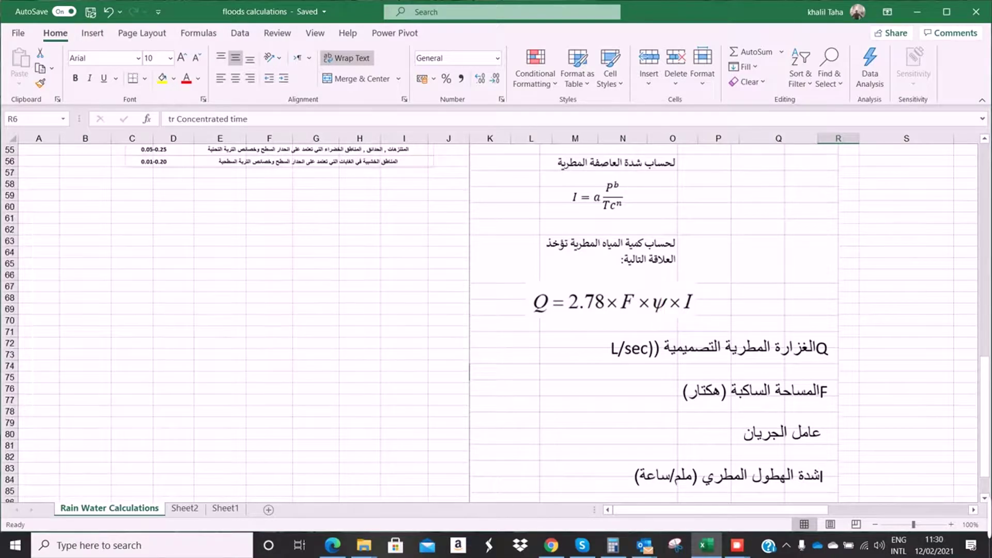
scroll(496, 320, up, 2)
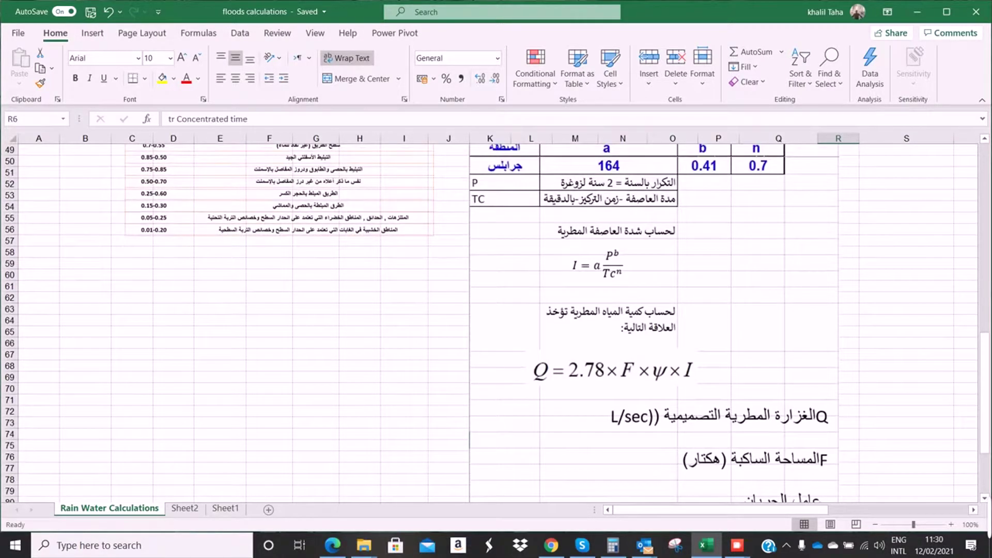
scroll(496, 320, up, 1)
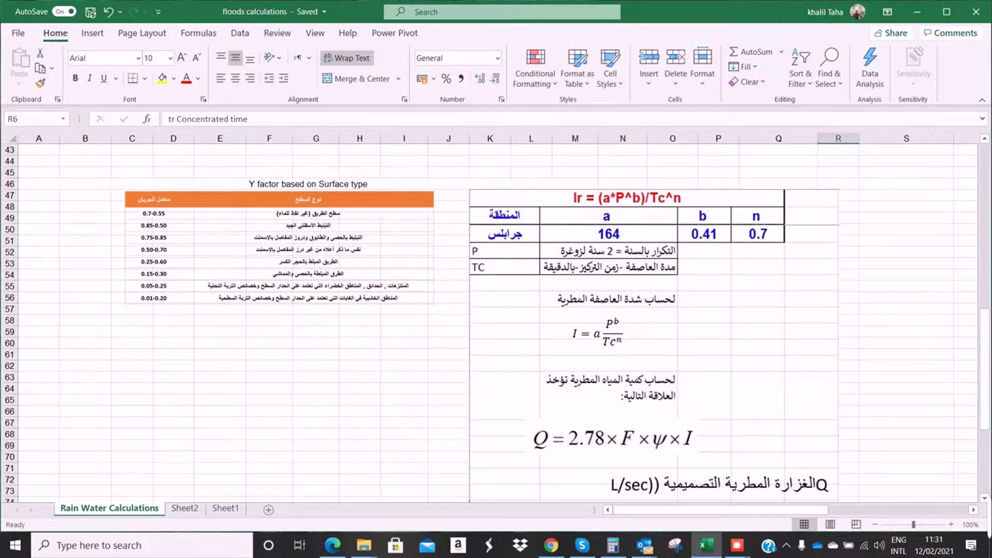
scroll(496, 320, up, 9)
click(179, 331)
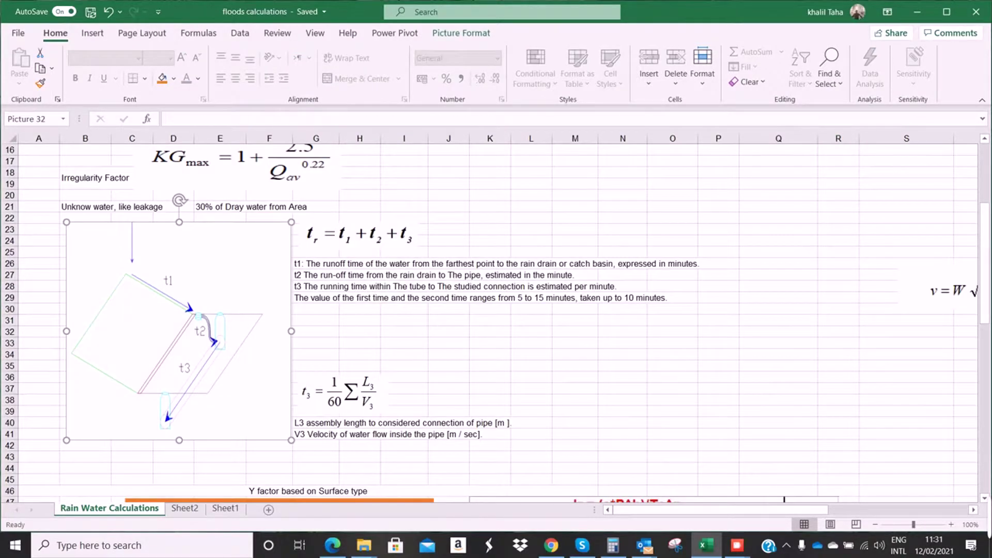
click(339, 286)
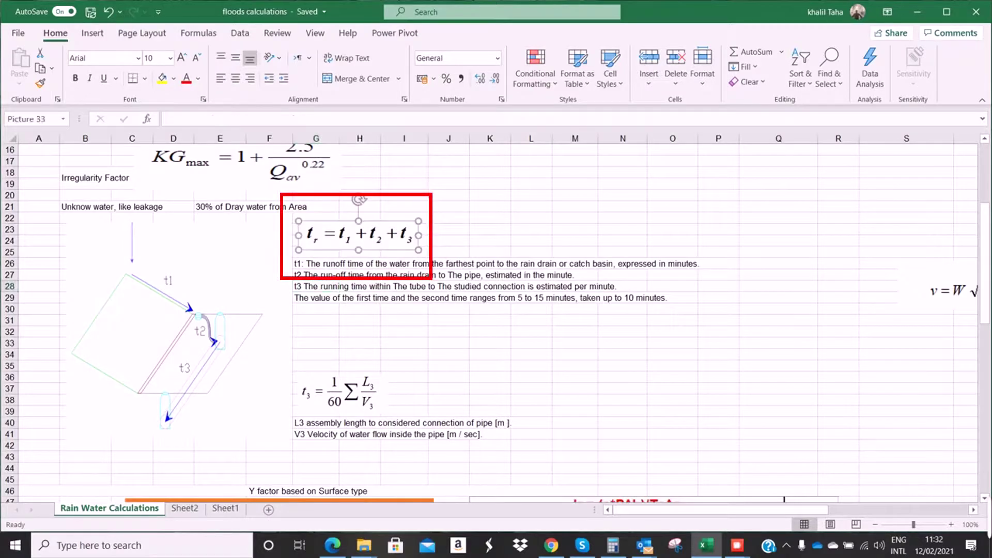
click(358, 235)
scroll(496, 310, up, 1)
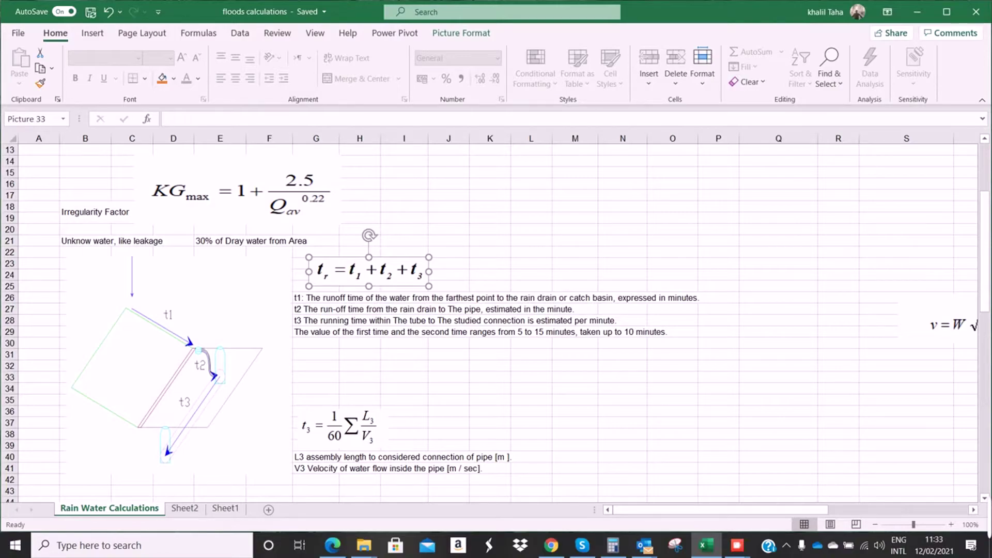
Change the Supposed Velocity header's unit from M.S to M/S
scroll(490, 323, up, 5)
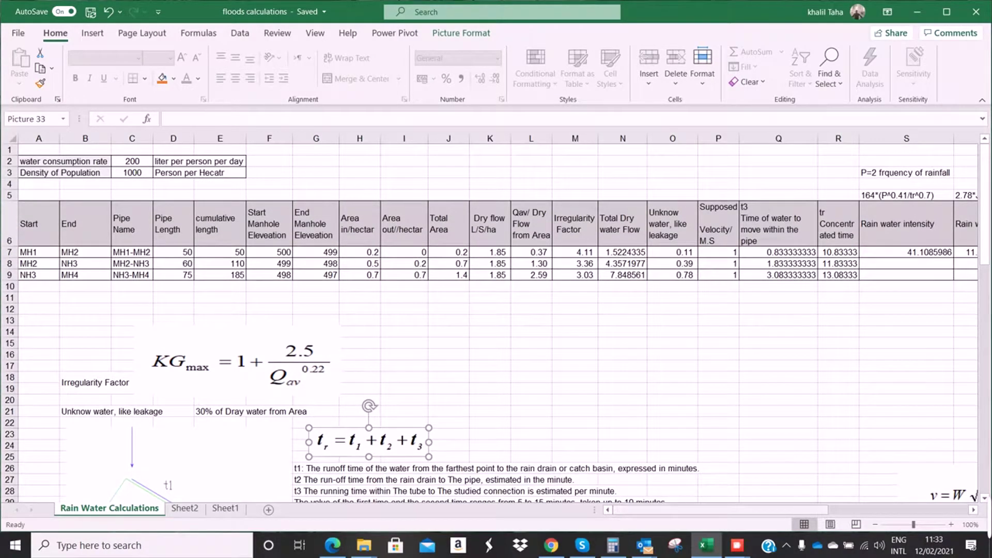
scroll(491, 323, right, 3)
click(492, 224)
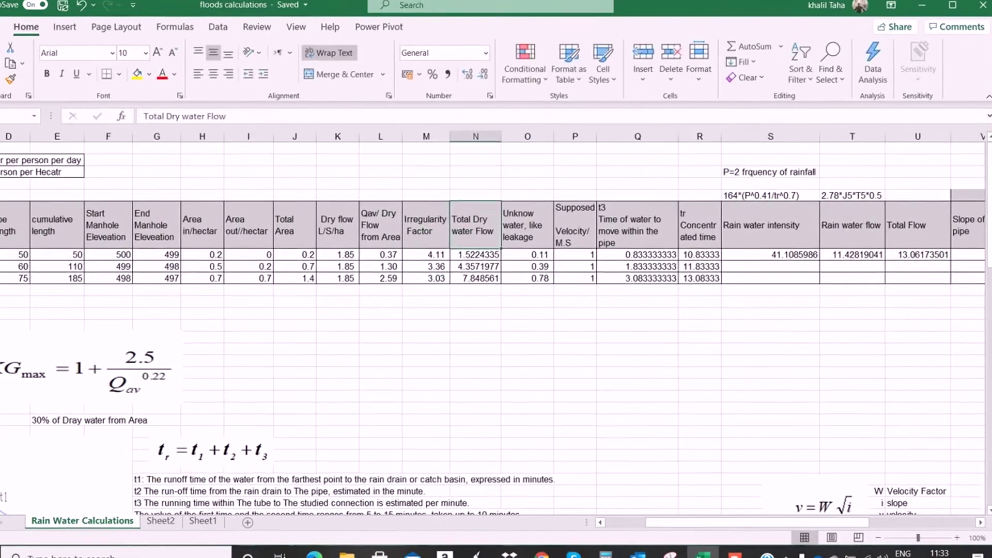
click(588, 224)
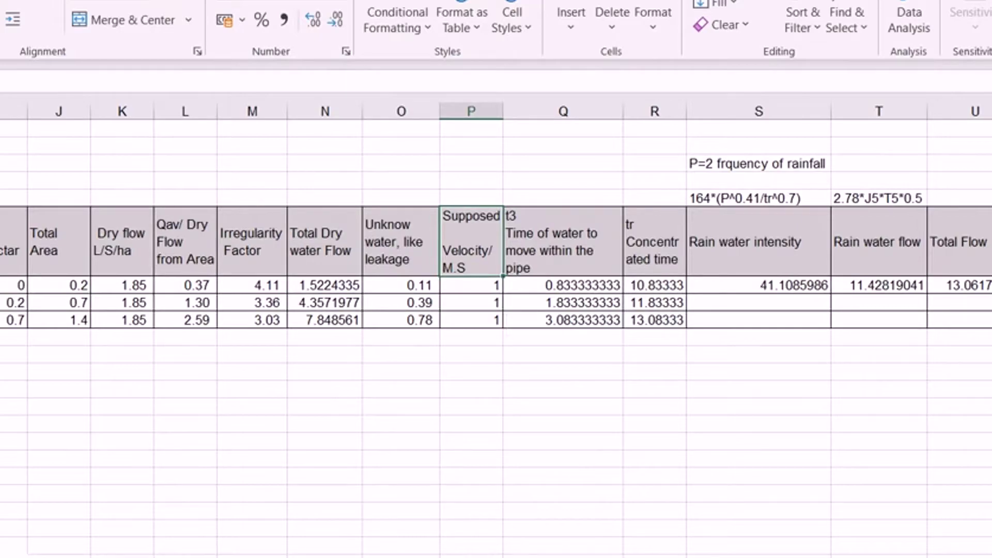
key(F2)
double_click(454, 260)
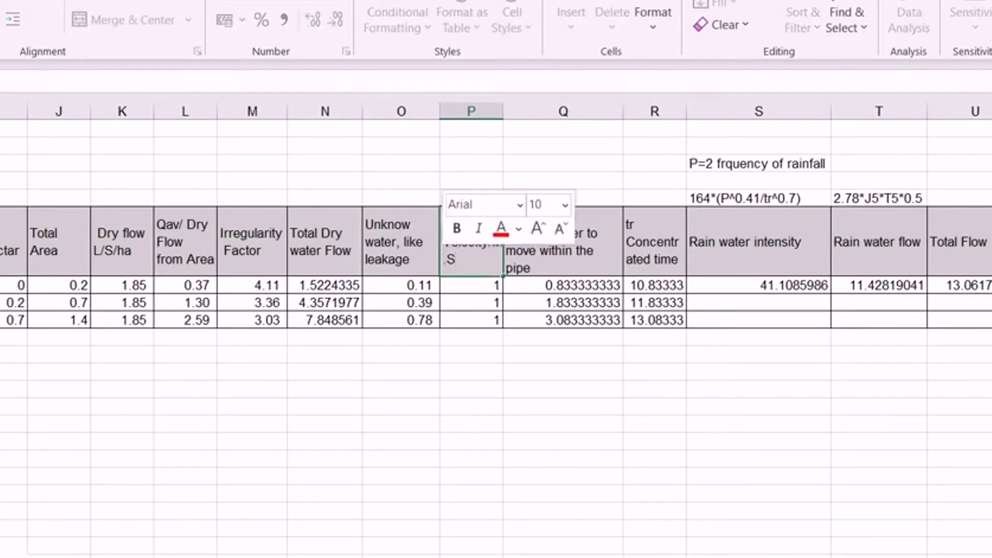
text(/M/)
key(Return)
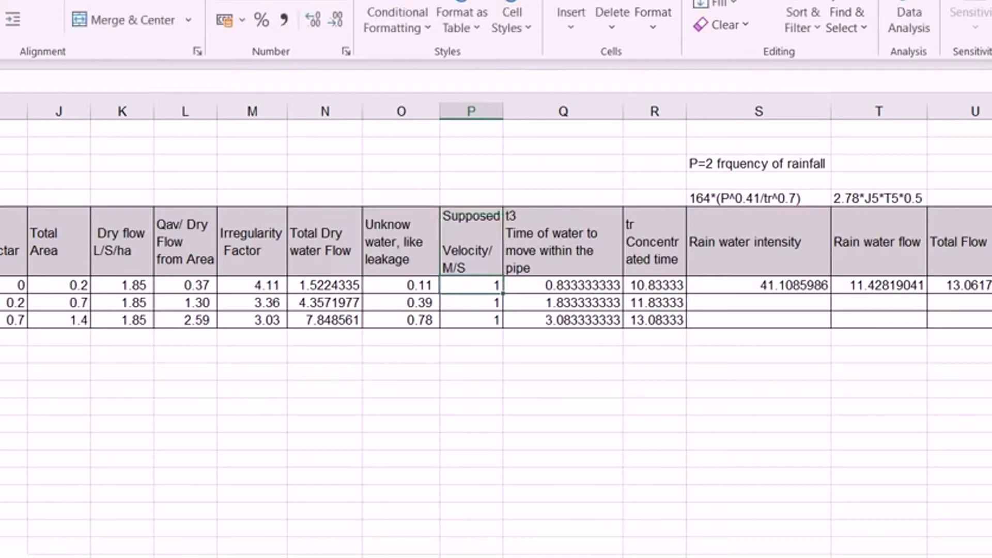
Inspect the first pipe's travel time formula =E7/P7/60 in Q7 without changing it
scroll(496, 310, left, 3)
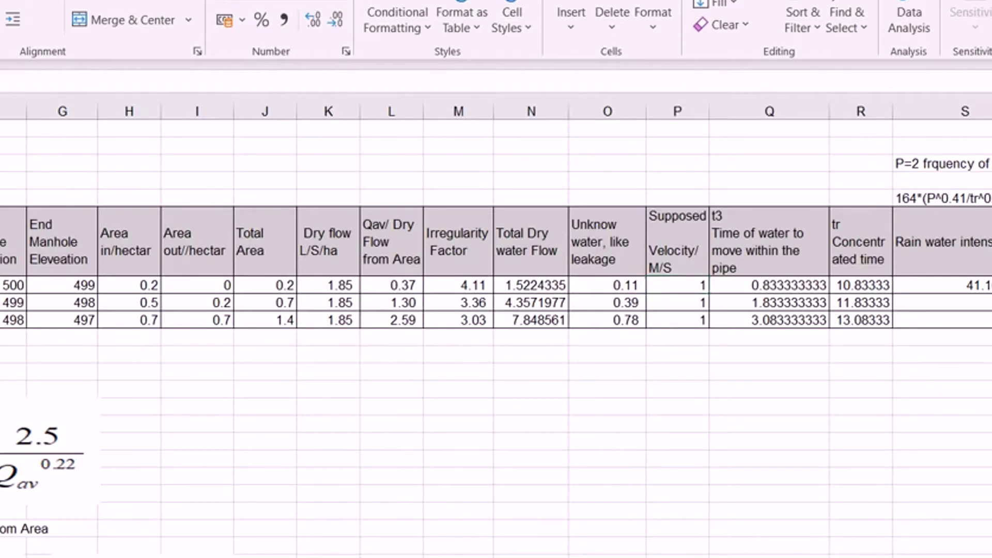
scroll(496, 330, right, 2)
click(614, 285)
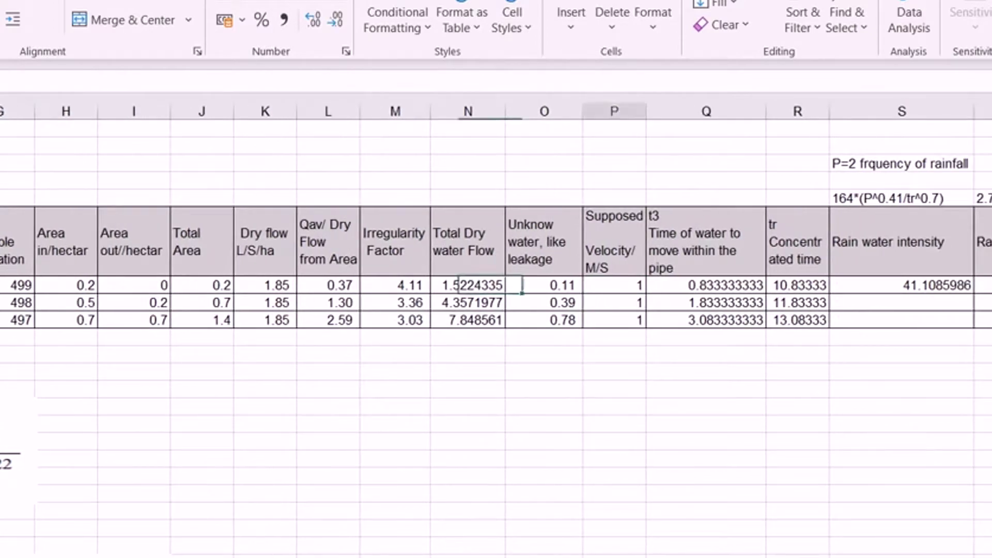
scroll(496, 331, right, 2)
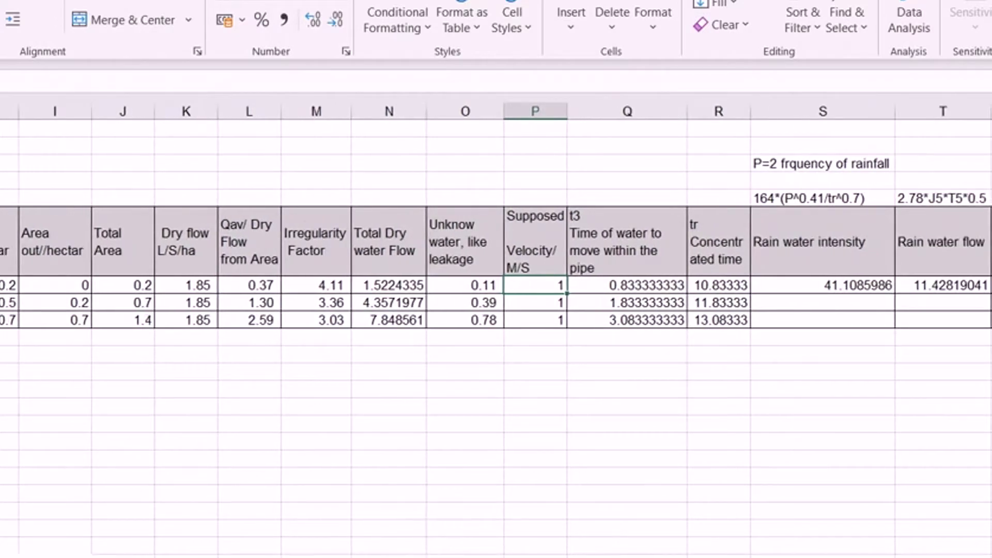
click(627, 285)
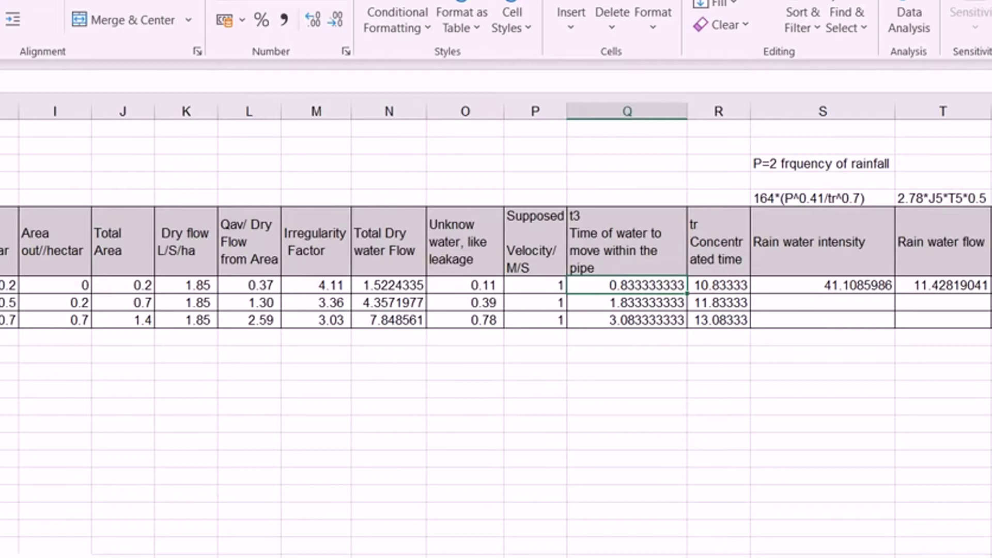
key(F2)
key(Escape)
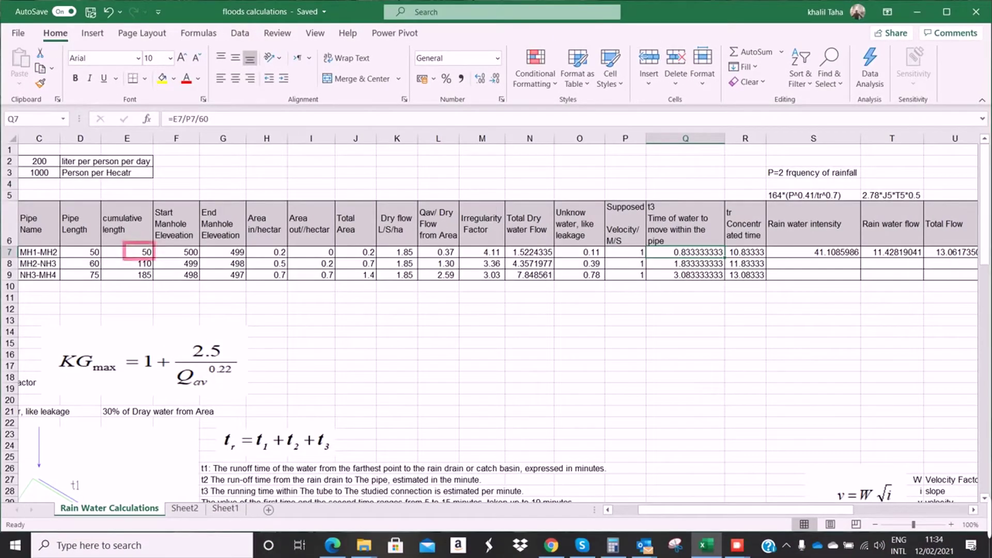
double_click(662, 260)
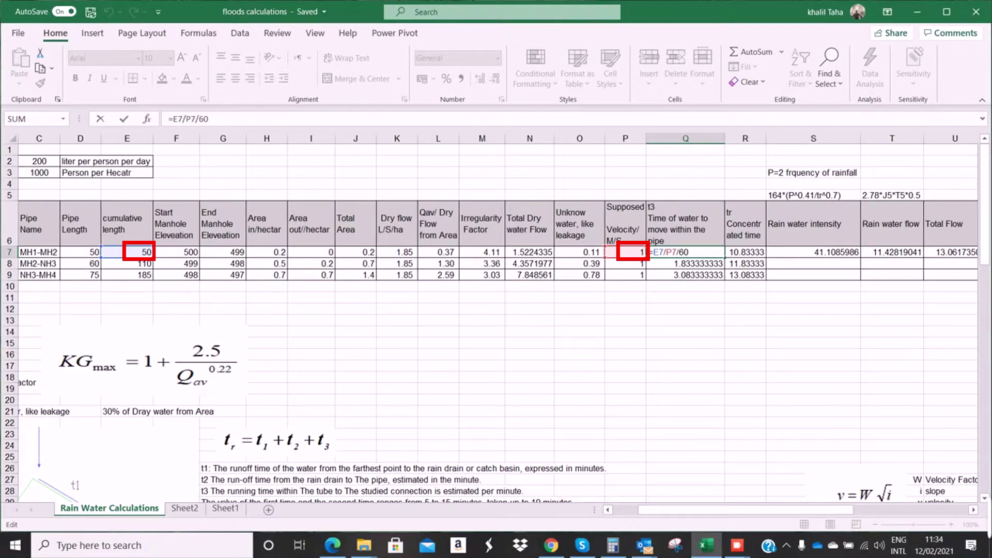
key(ctrl+Return)
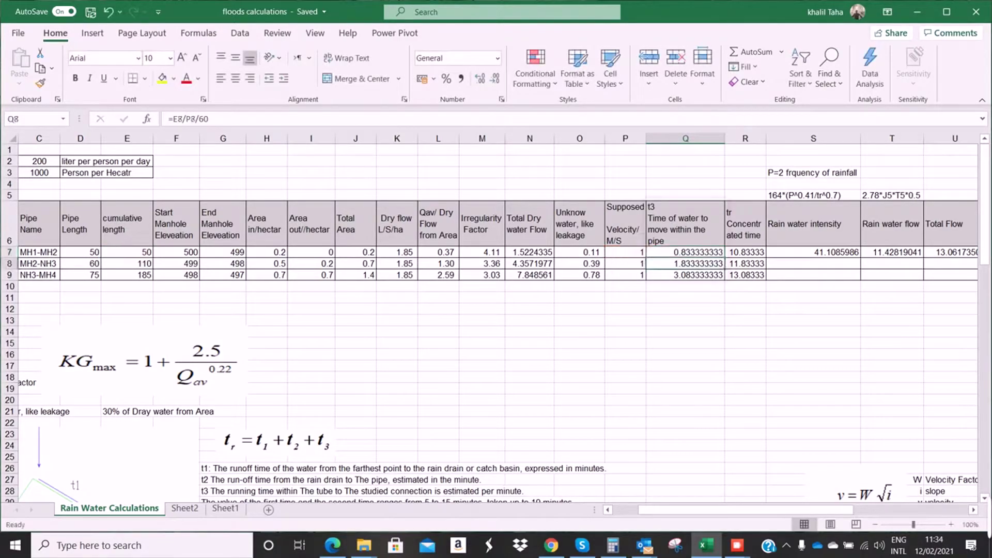
click(685, 264)
click(685, 275)
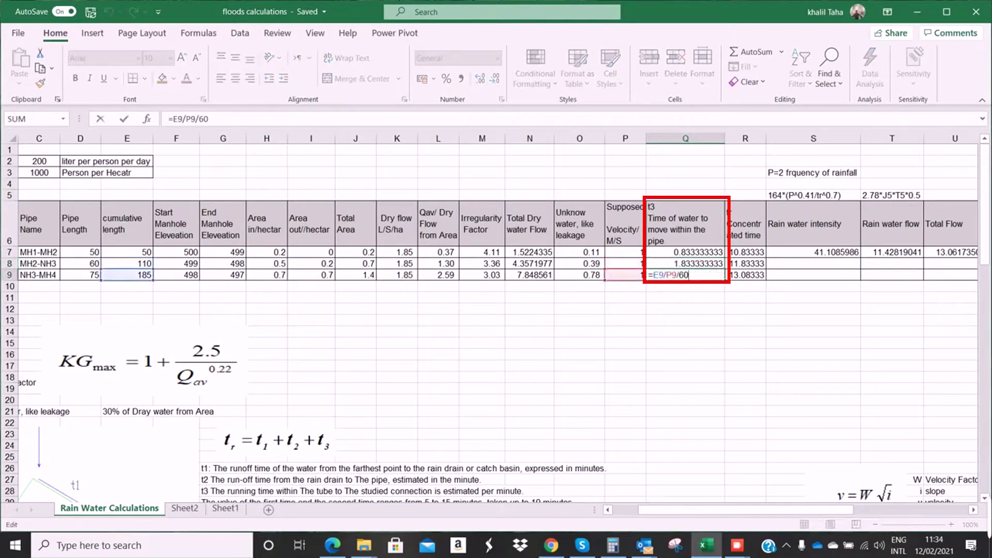
scroll(498, 318, right, 1)
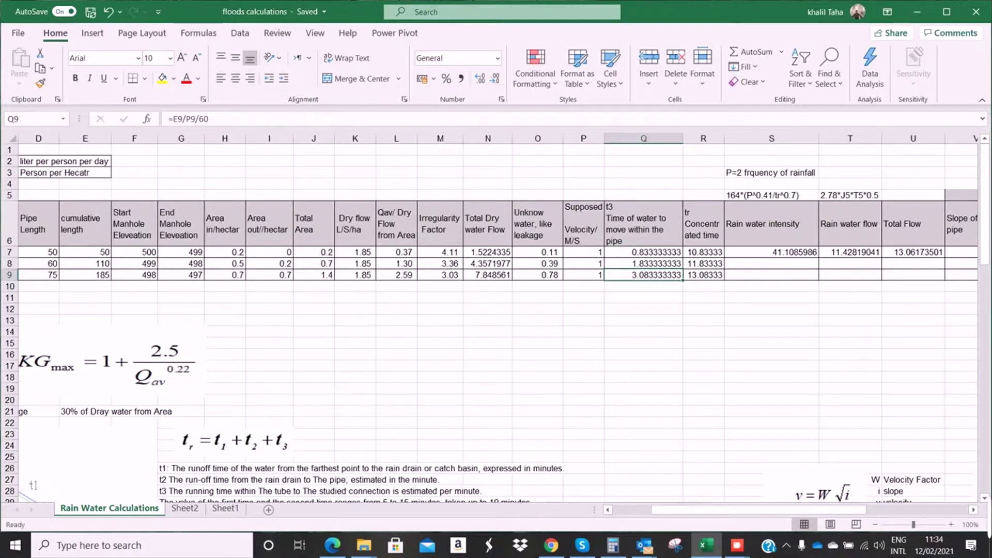
scroll(497, 318, left, 3)
scroll(498, 318, down, 2)
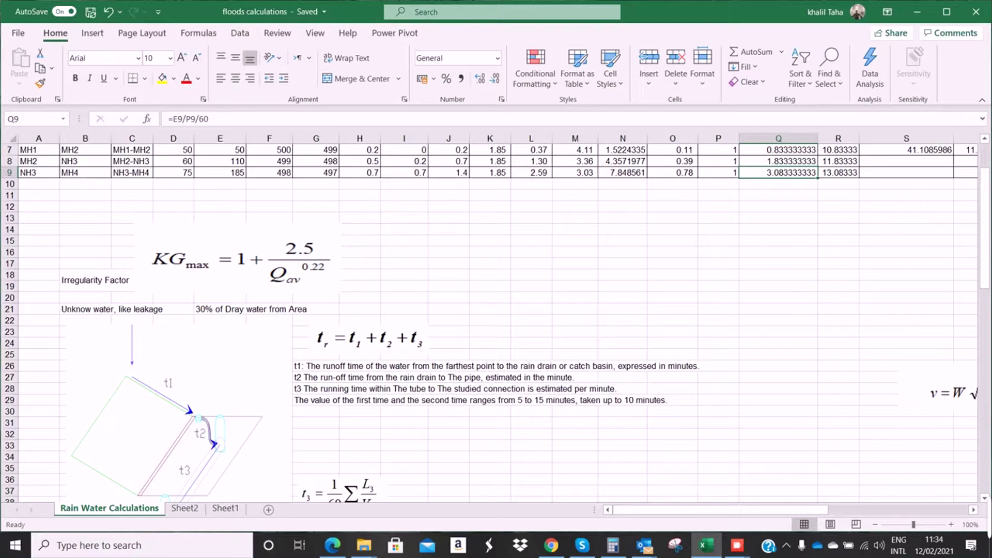
Check the first pipe's concentration time formula =Q7+10
scroll(489, 320, up, 1)
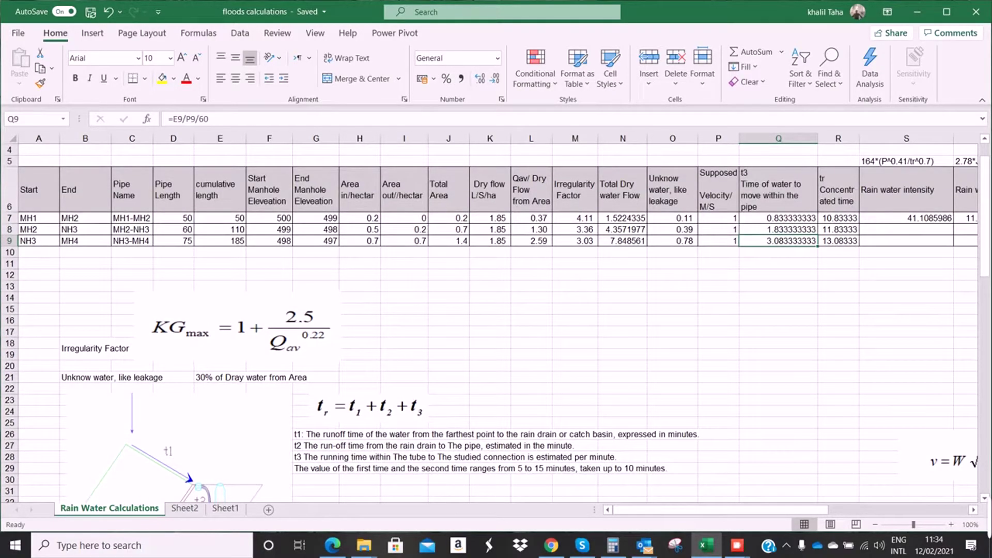
scroll(488, 320, down, 2)
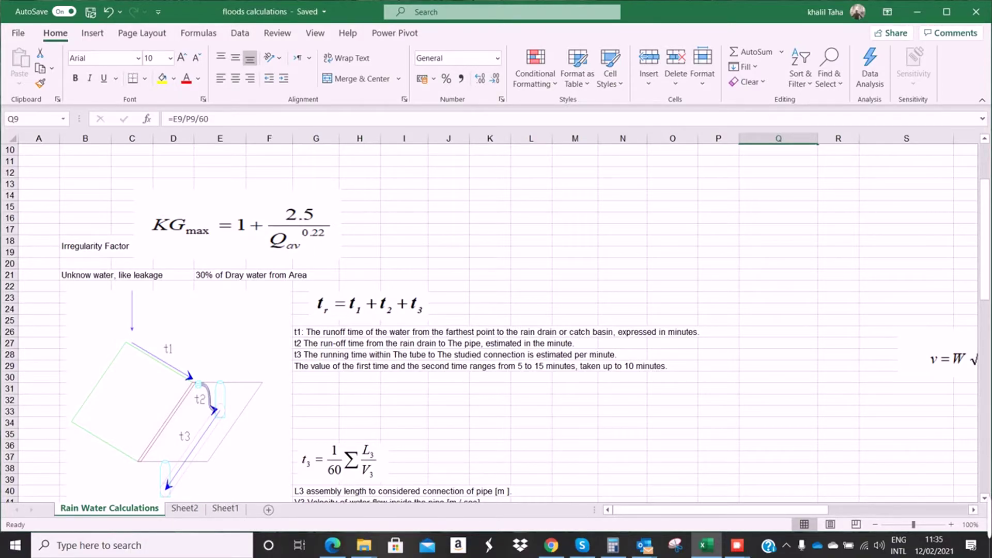
scroll(496, 321, up, 3)
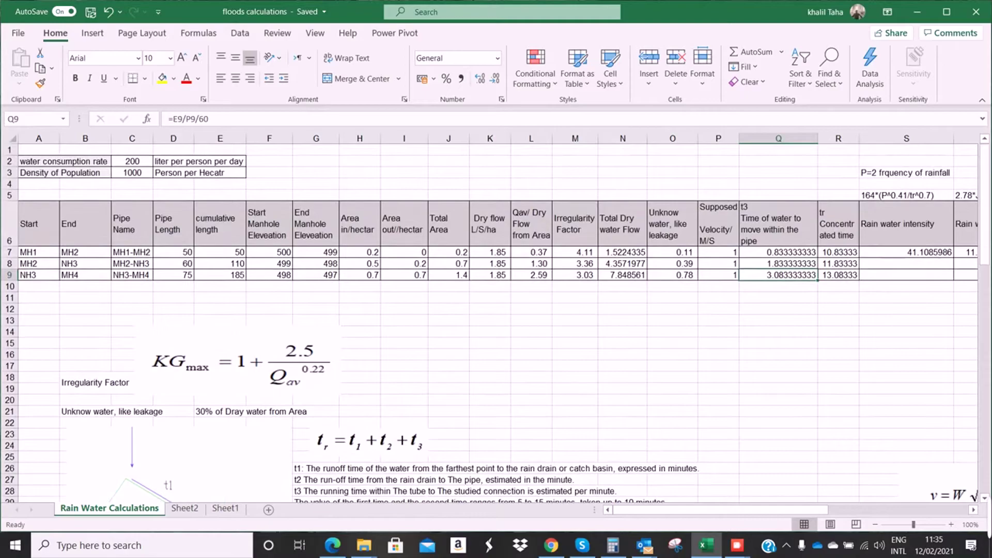
scroll(496, 321, down, 1)
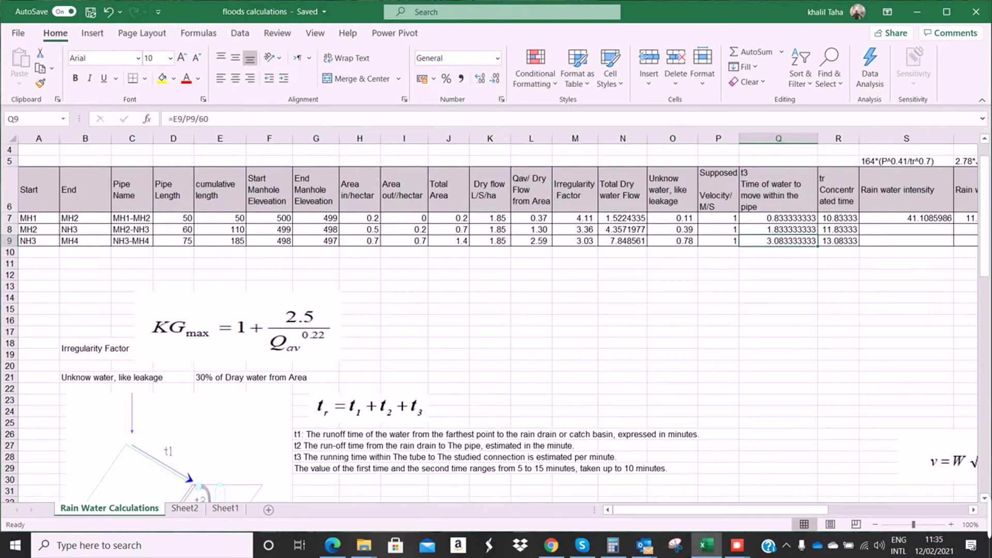
scroll(496, 321, down, 1)
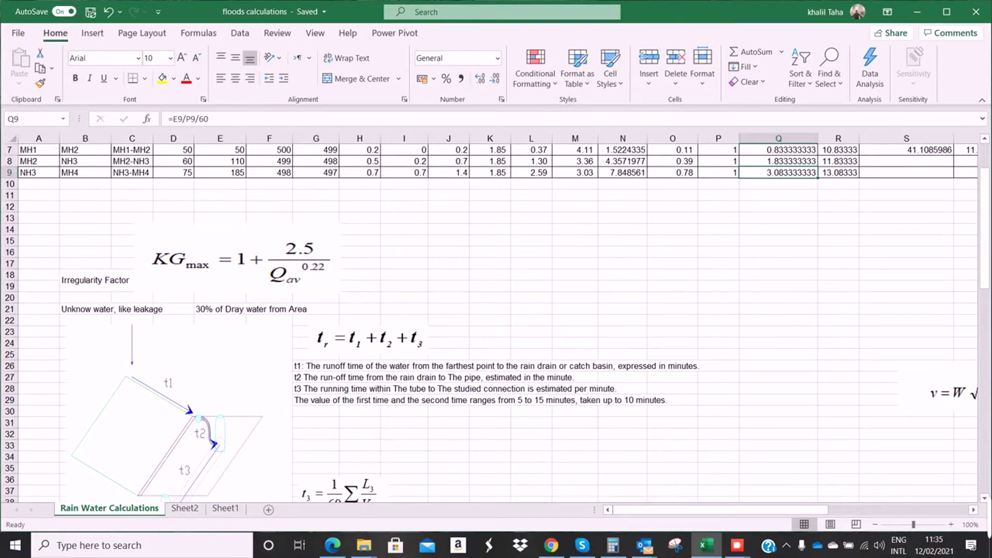
scroll(496, 320, up, 2)
key(Up)
key(Up)
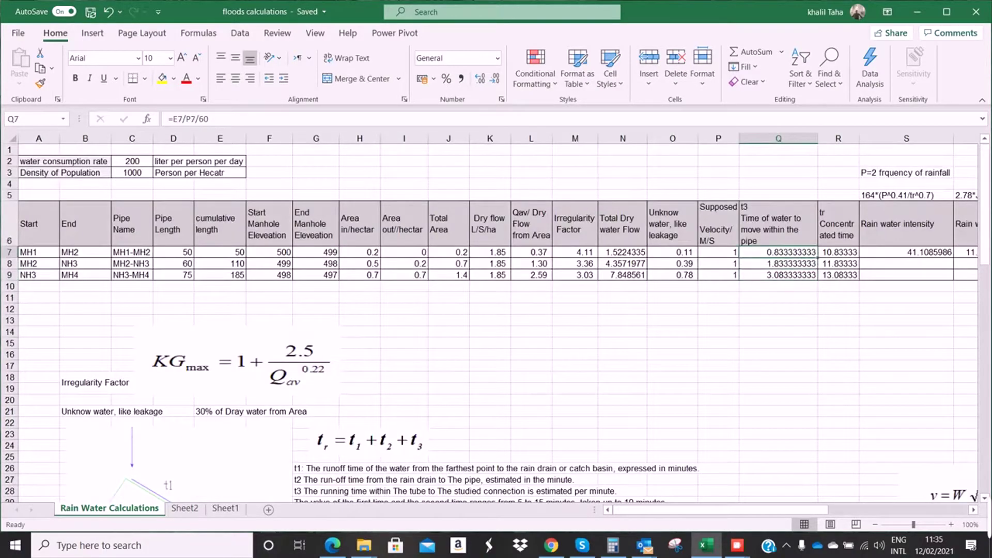
scroll(496, 320, down, 2)
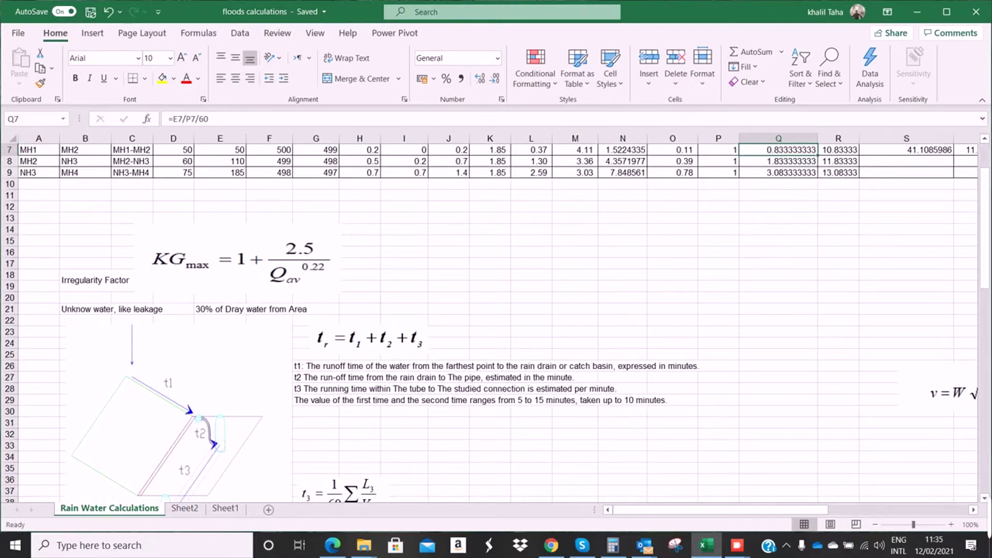
scroll(496, 320, up, 2)
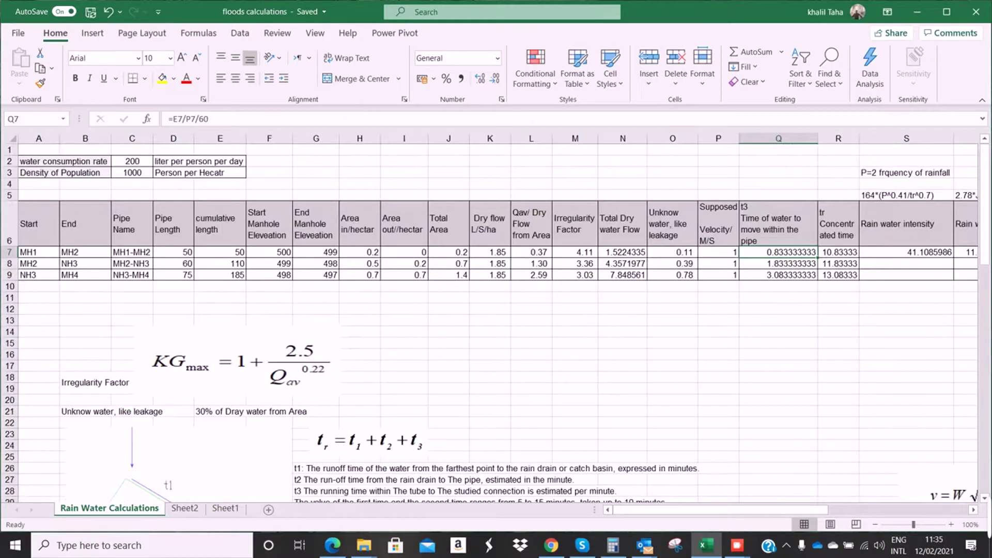
click(838, 252)
key(F2)
key(Escape)
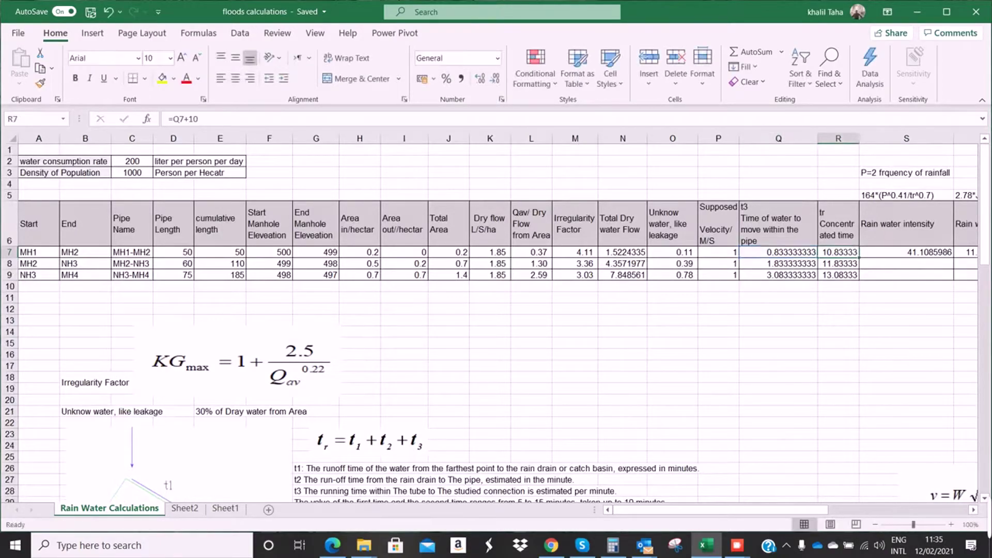
Check the second and third pipes' concentration time formulas, travel time plus 10 minutes
key(Down)
key(F2)
key(Escape)
key(Down)
key(F2)
key(Escape)
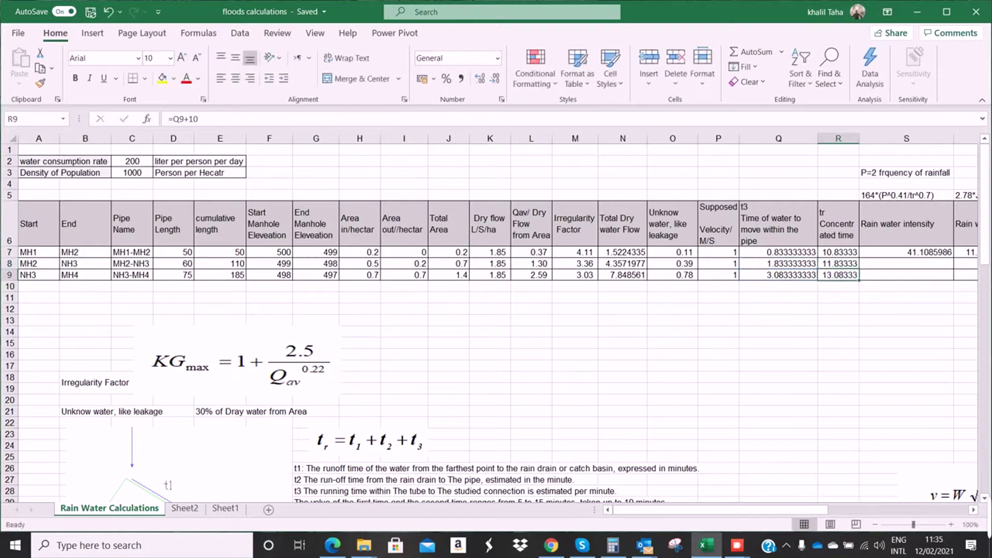
scroll(496, 318, right, 1)
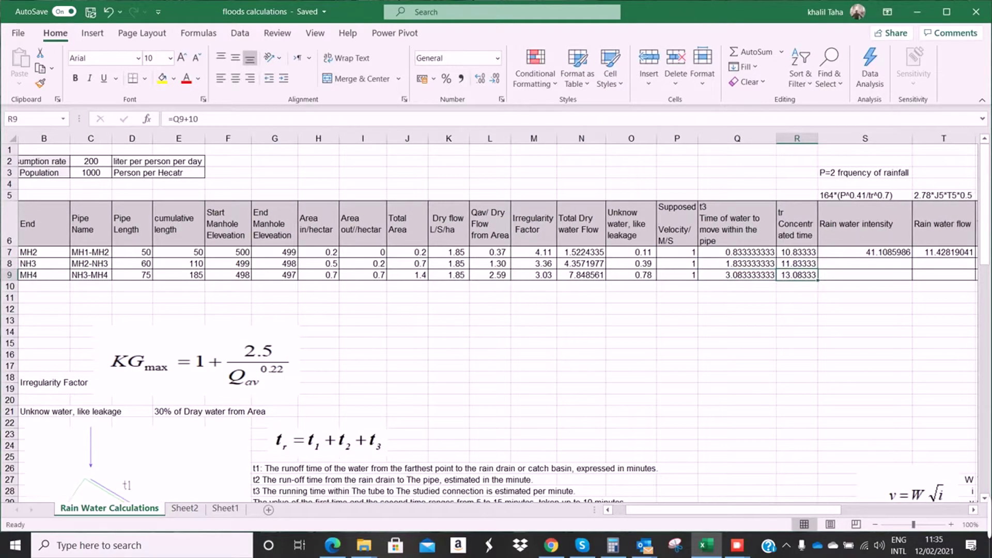
Locate the rain intensity formula note above the pipe table
scroll(496, 318, right, 1)
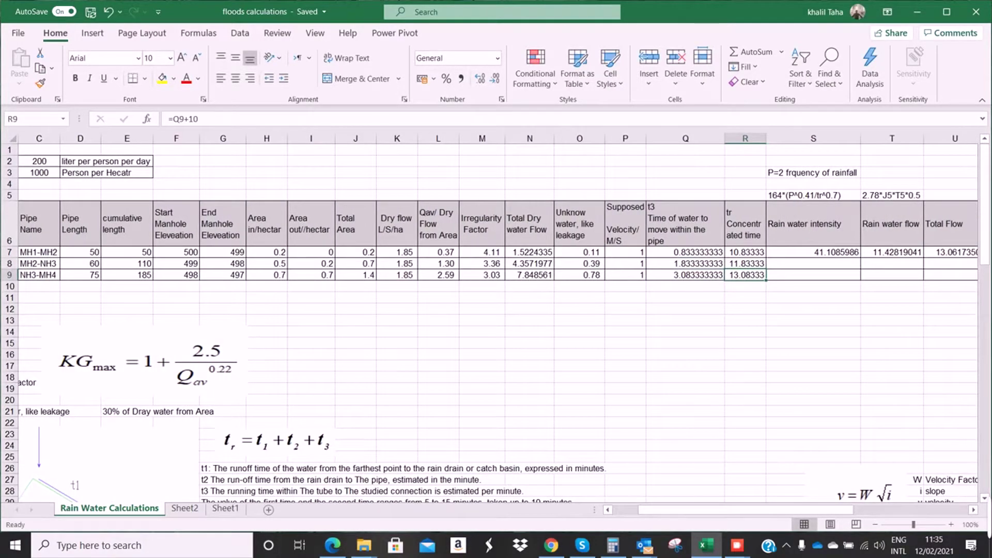
key(Right)
key(Up)
key(Up)
key(Up)
key(Up)
scroll(496, 319, down, 10)
scroll(496, 318, down, 3)
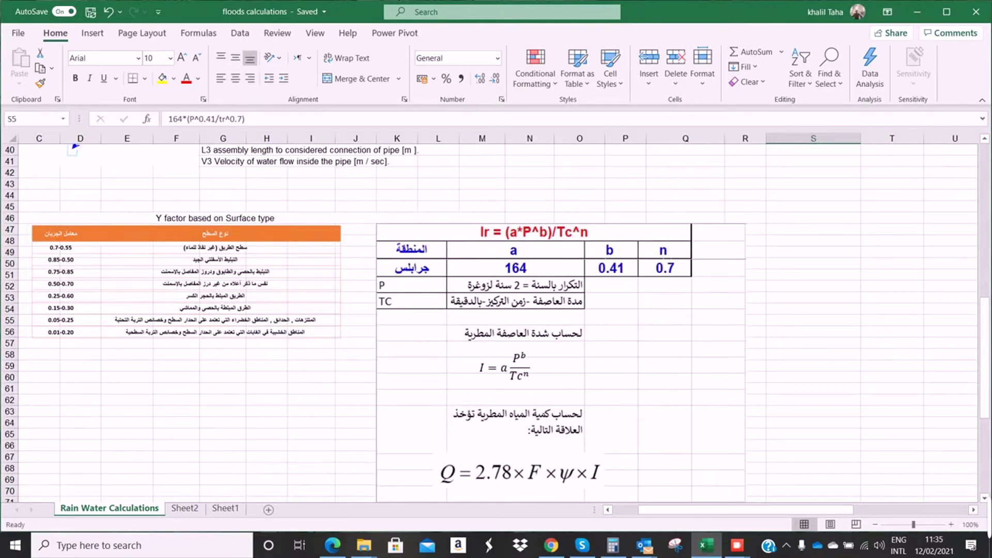
scroll(496, 319, up, 13)
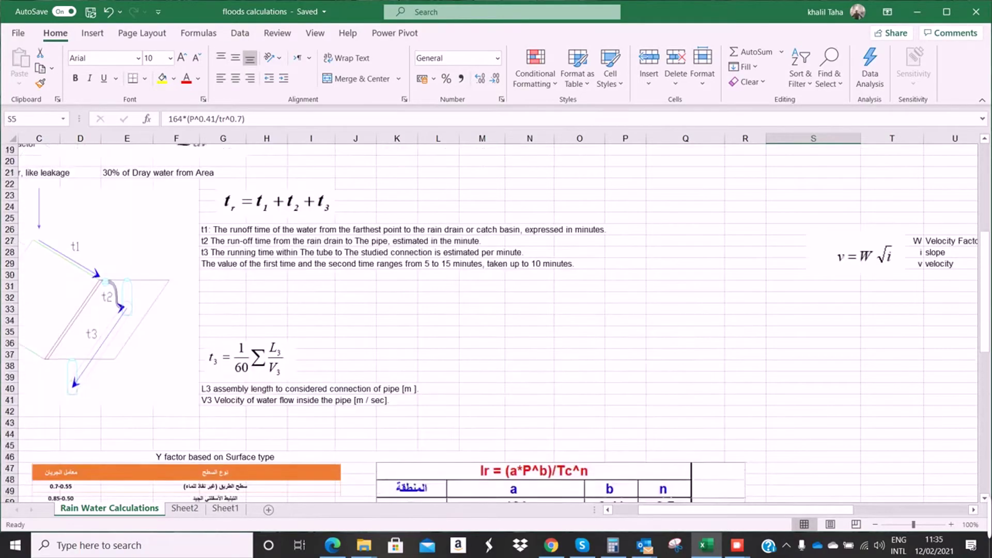
Enter =164*(2^0.41/R7^0.7) as the first pipe's rain intensity, giving 41.1085986
click(813, 252)
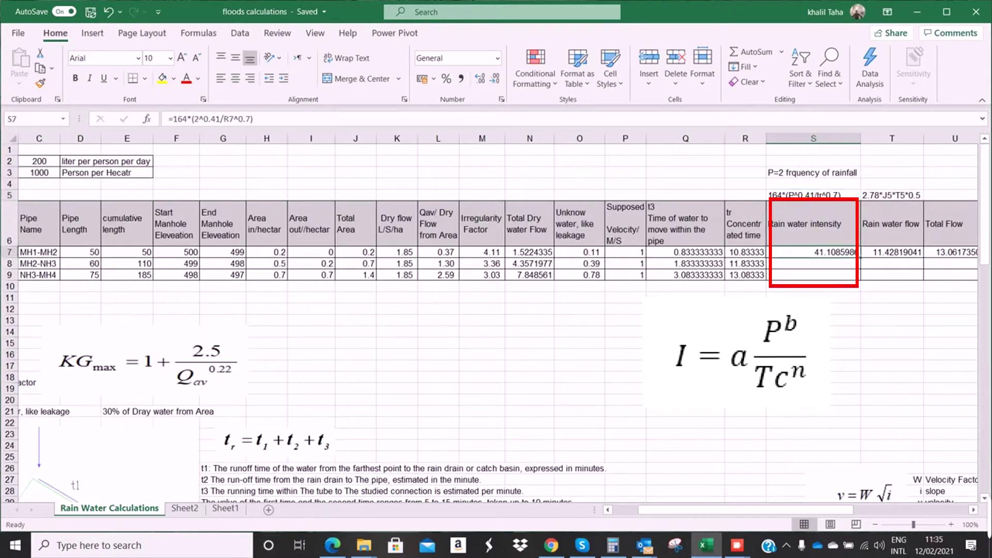
key(F2)
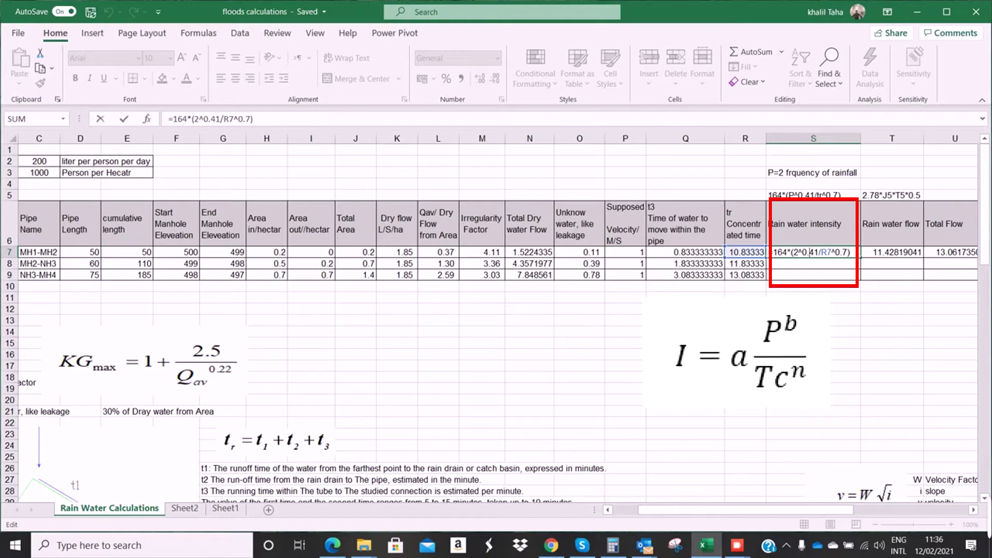
drag(235, 119, 223, 119)
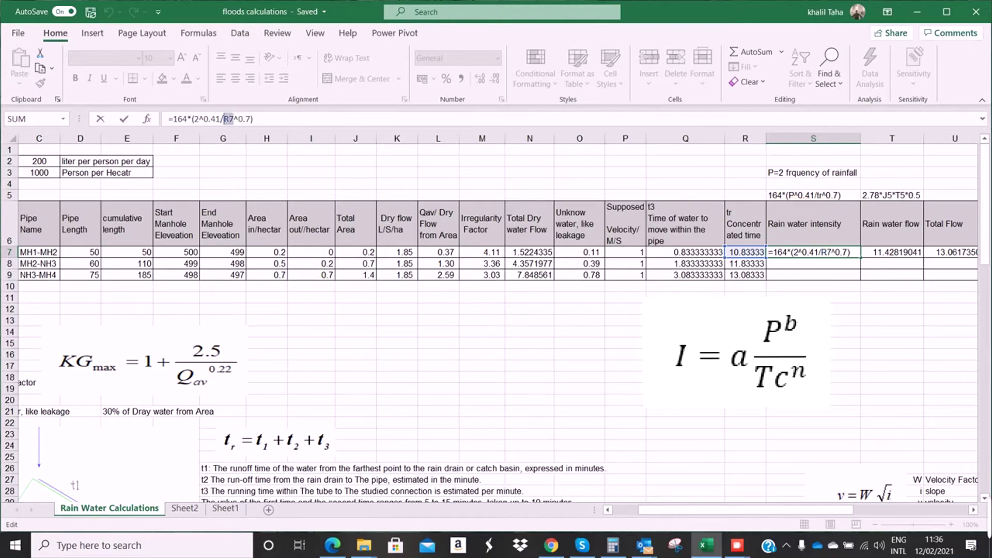
key(ctrl+Return)
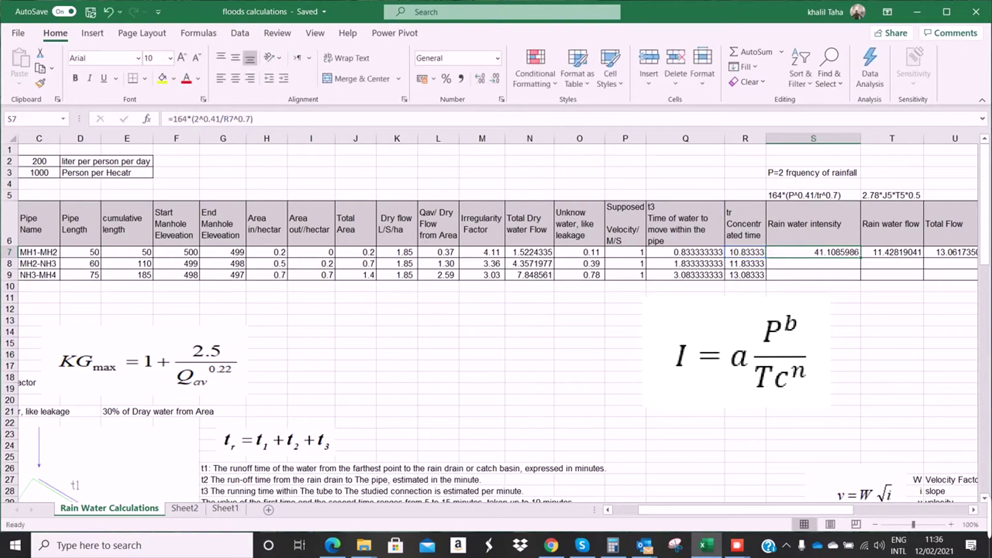
scroll(497, 317, right, 1)
key(Up)
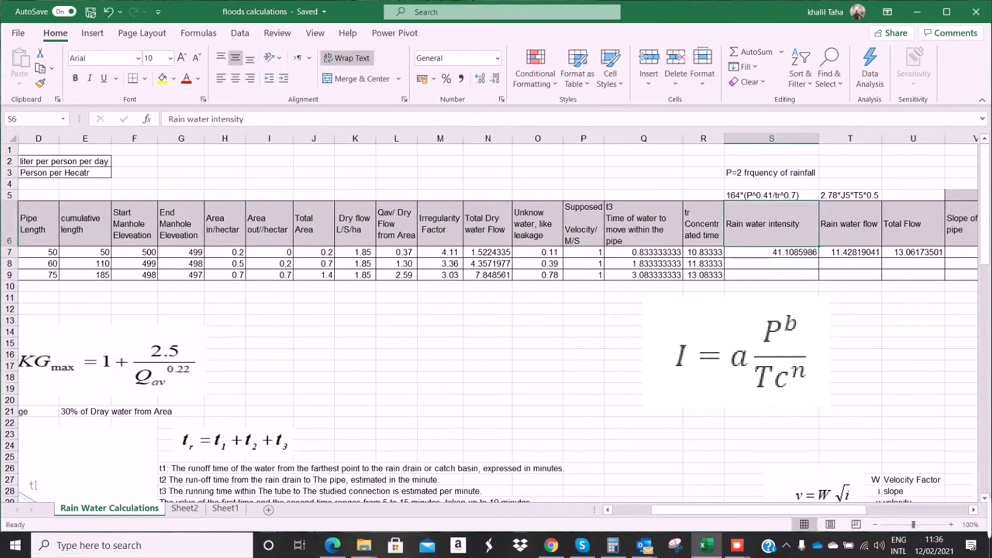
scroll(497, 318, right, 1)
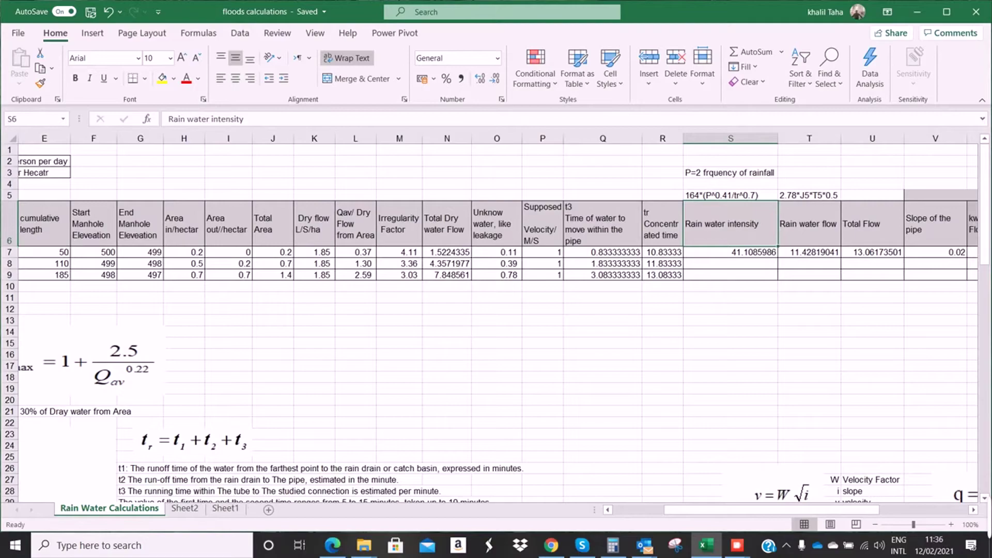
Enter =2.78*0.5*S7*J7 in T7 as the first pipe's rain water flow
click(809, 253)
text(=2.78*0.5*S7*J7)
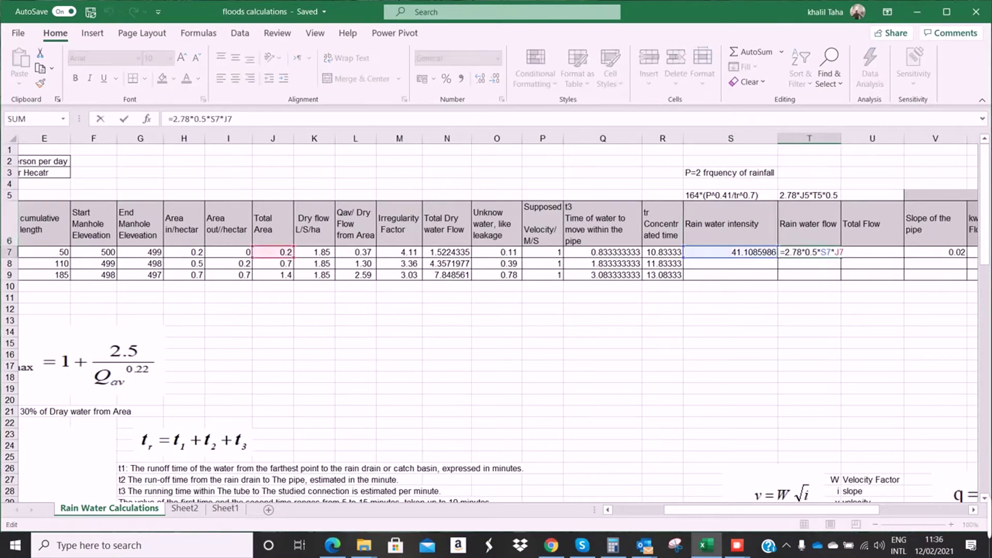
key(ctrl+Return)
scroll(497, 318, down, 17)
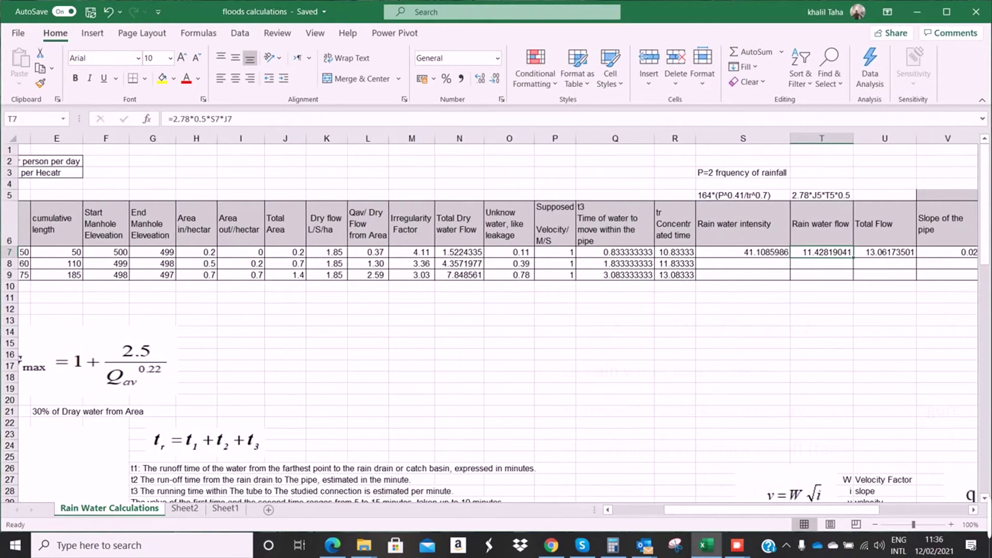
scroll(496, 310, right, 1)
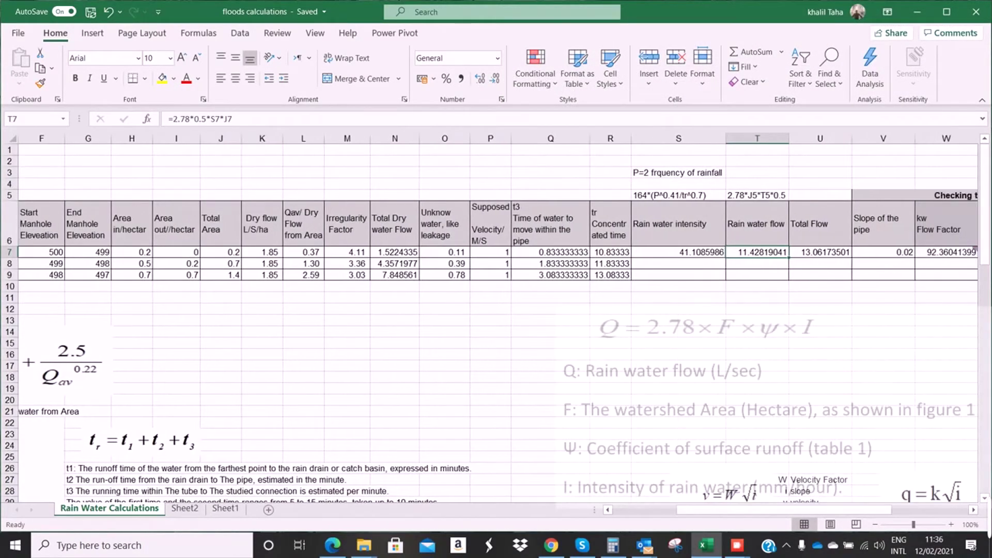
Review the rain flow formula's terms: 0.5 runoff coefficient, intensity S7 and total area J7
click(757, 194)
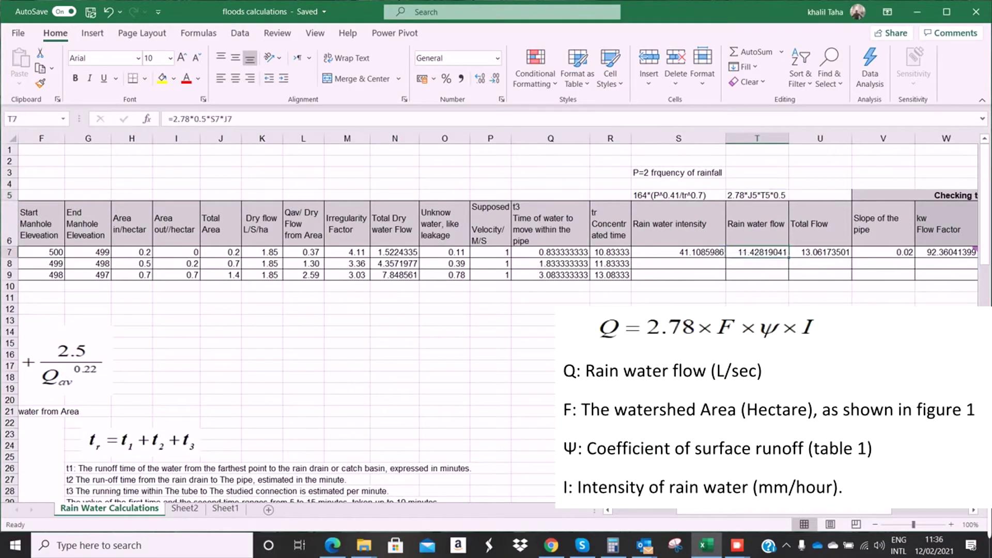
double_click(757, 252)
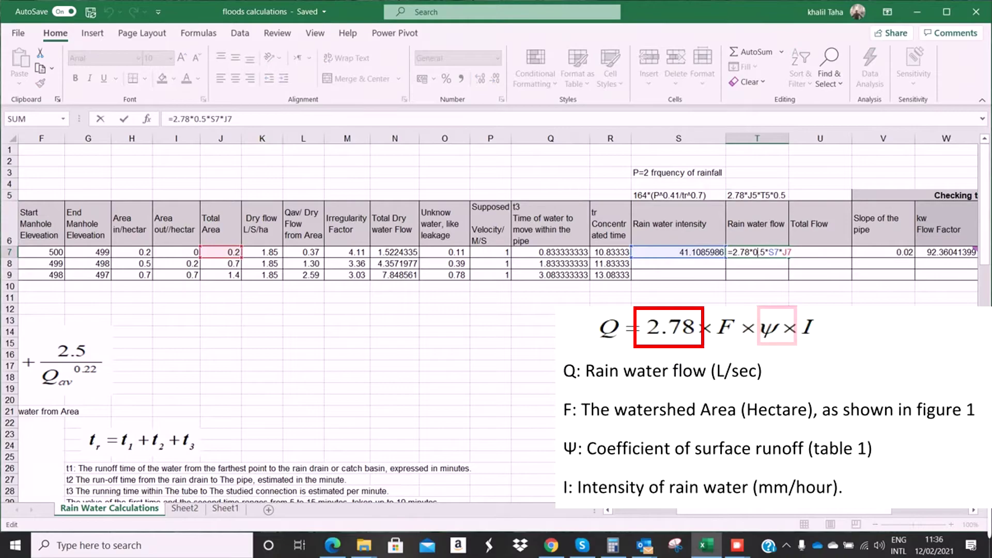
drag(206, 119, 194, 119)
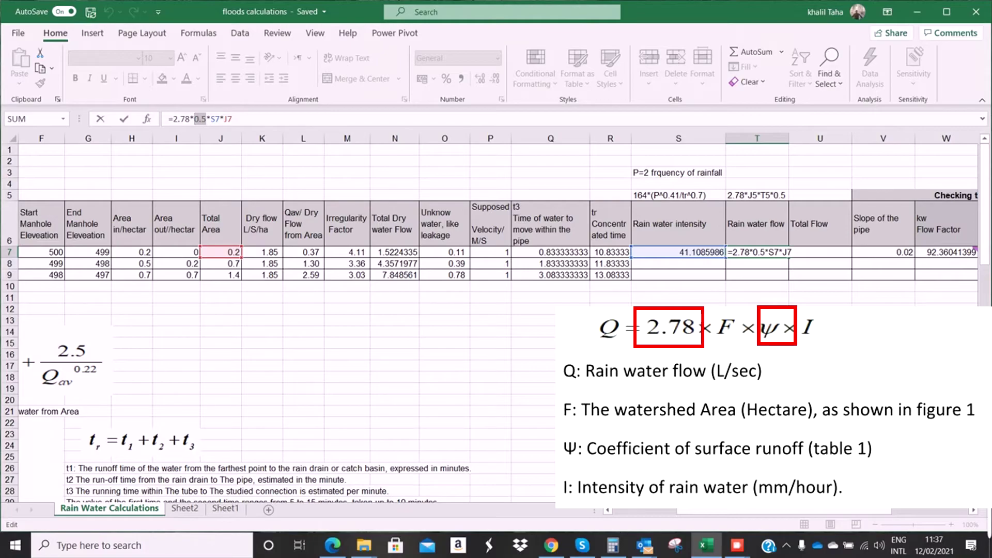
double_click(215, 119)
double_click(228, 119)
key(ctrl+Return)
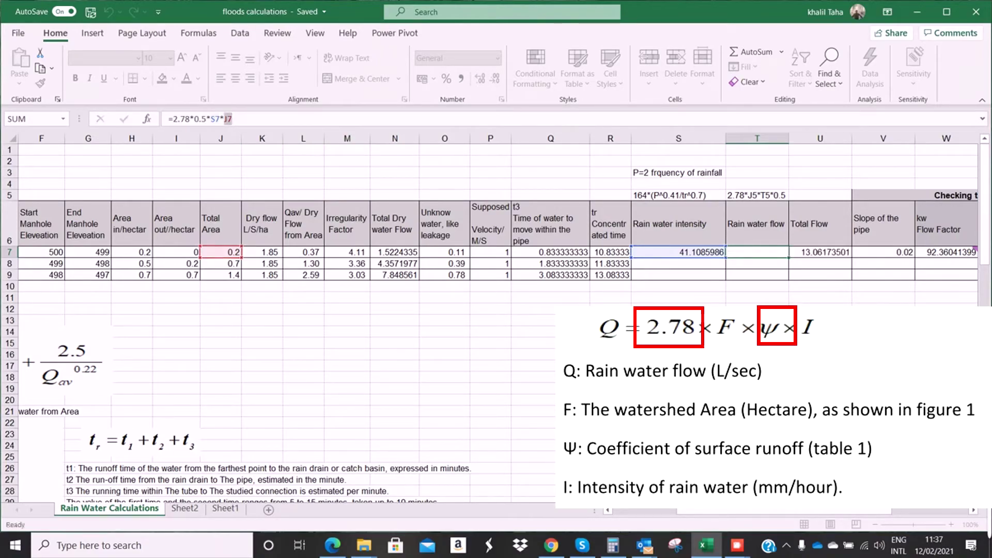
scroll(496, 310, right, 1)
Enter =T7+O7+N7 in U7 as the first pipe's Total Flow, giving 13.06173501
scroll(496, 310, right, 1)
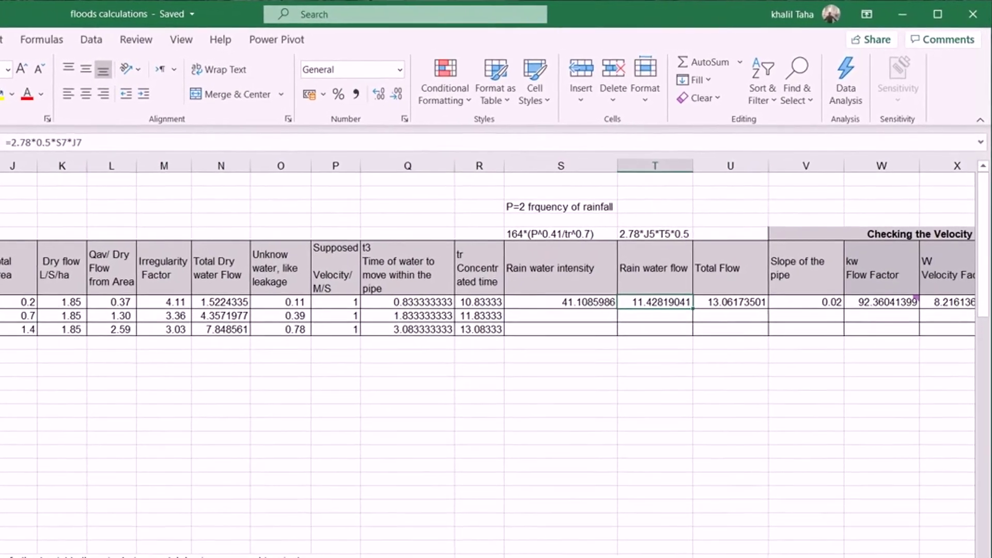
double_click(774, 252)
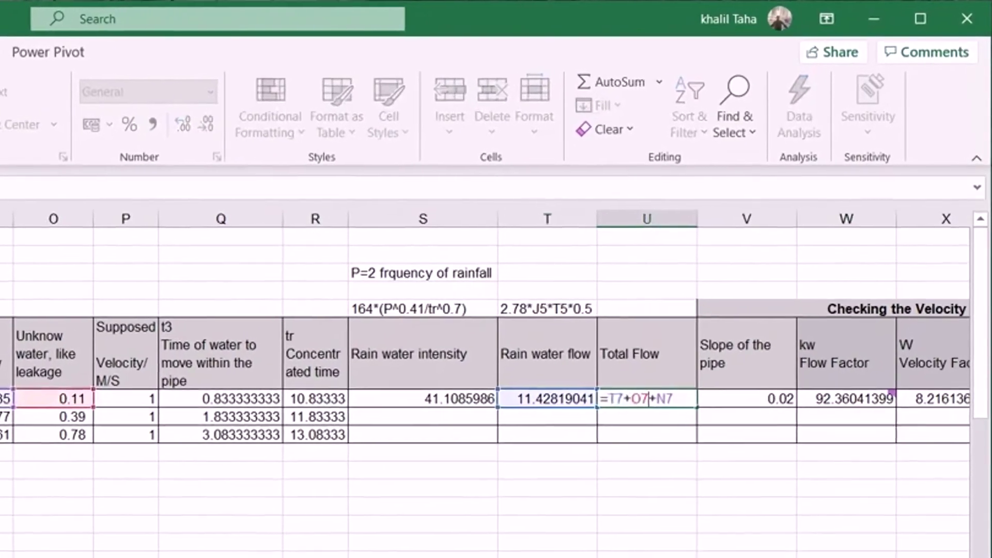
scroll(485, 385, left, 1)
scroll(486, 385, right, 1)
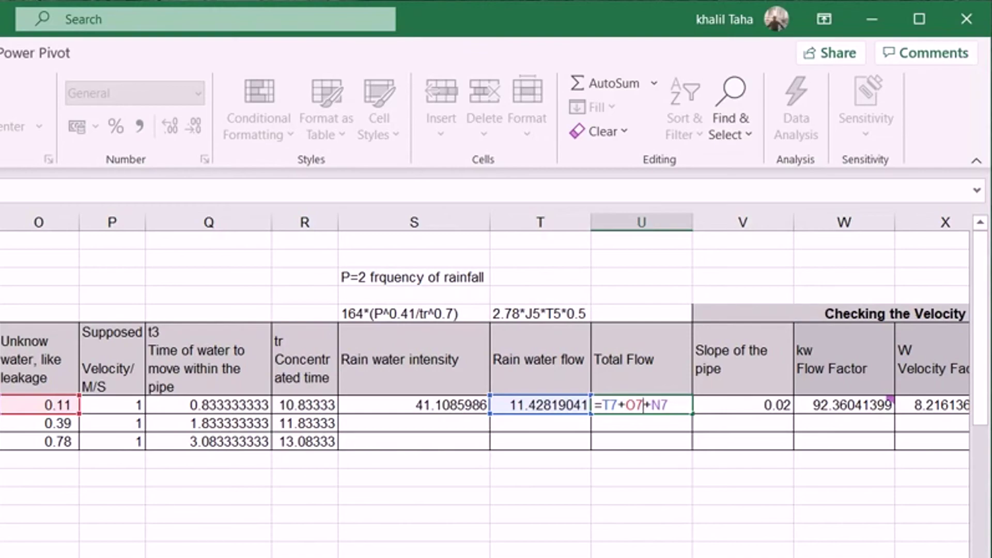
key(Return)
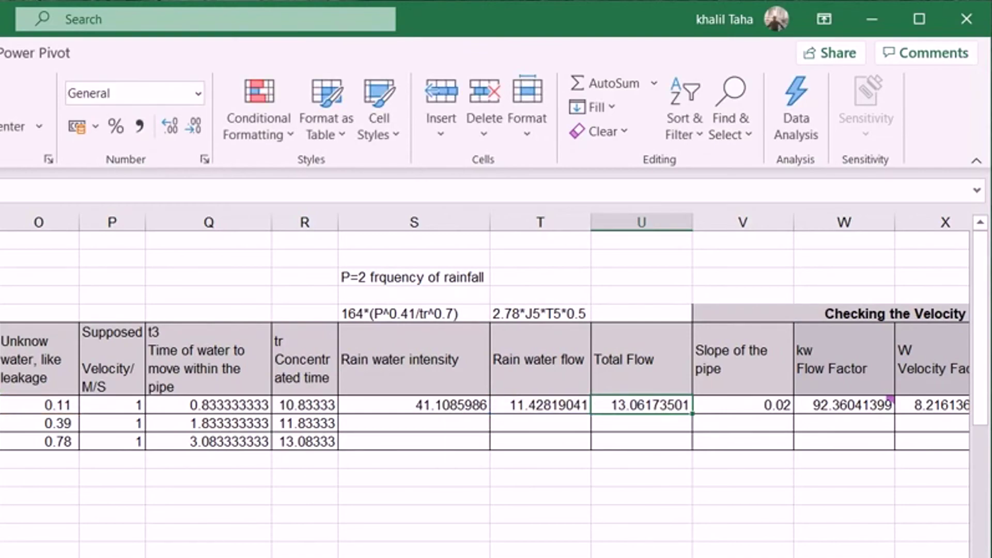
double_click(643, 405)
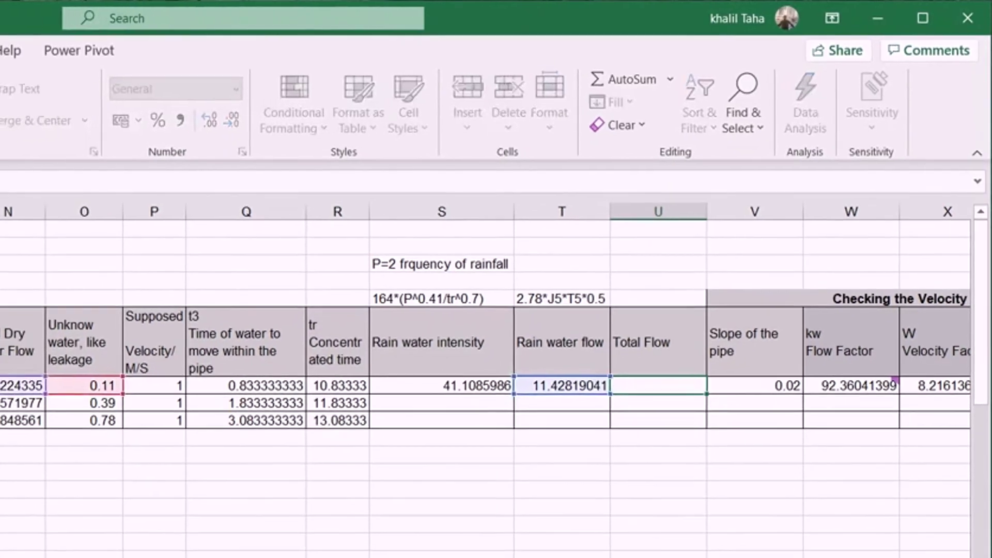
key(Escape)
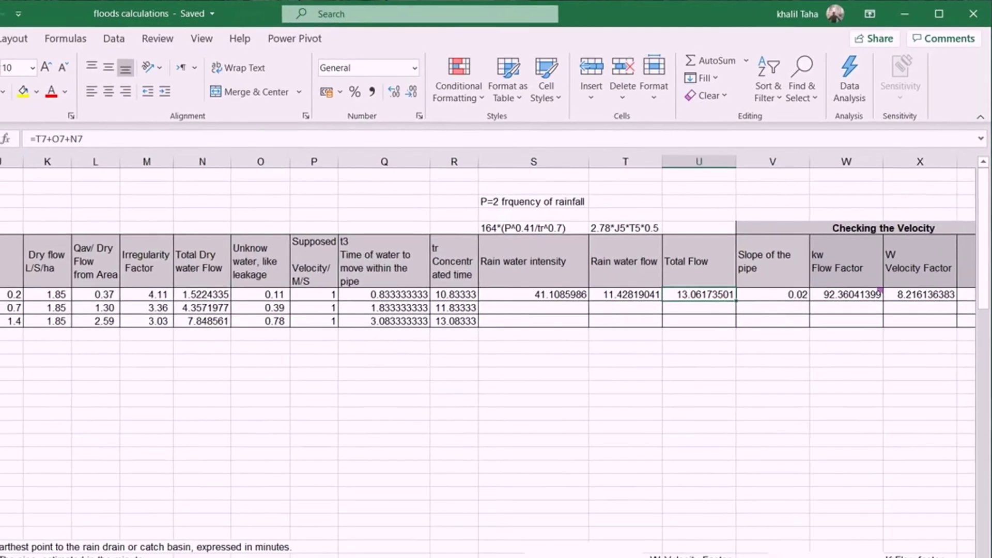
Open V7 to show the first pipe's slope formula =(F7-G7)/D7, giving 0.02
click(771, 295)
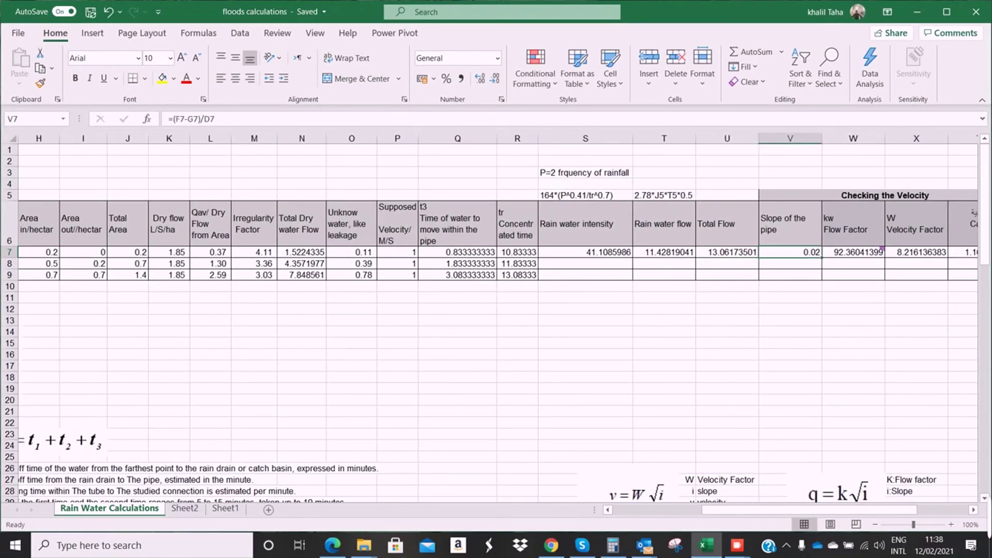
key(F2)
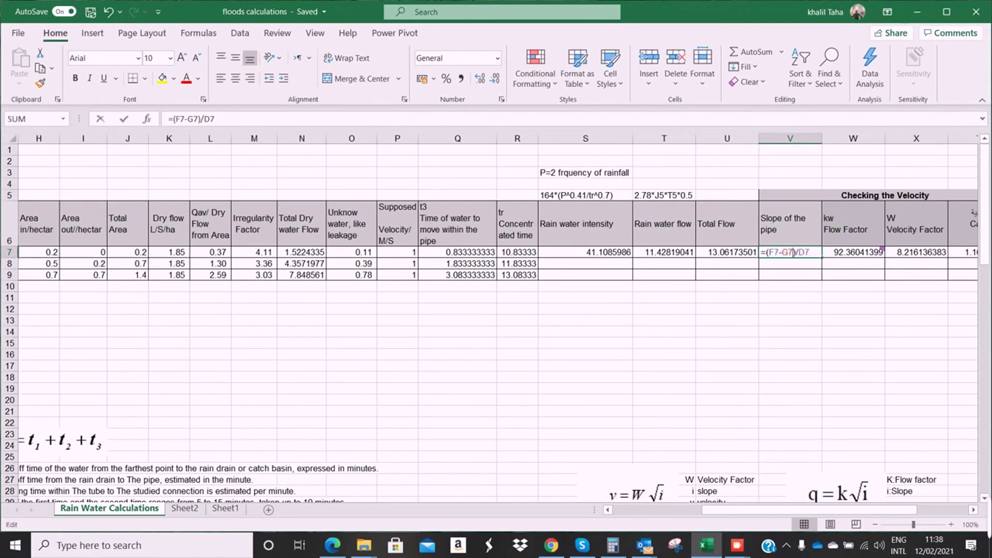
scroll(496, 310, left, 7)
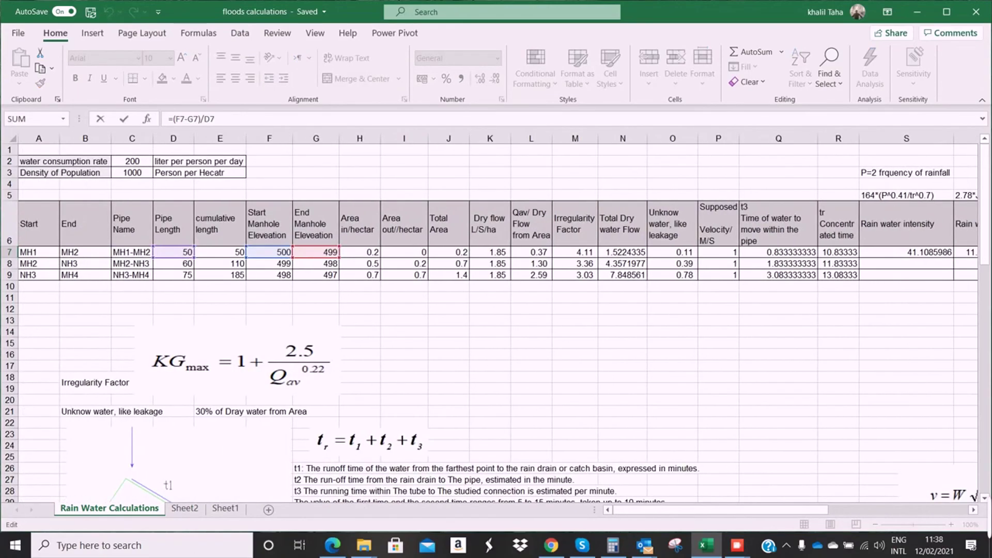